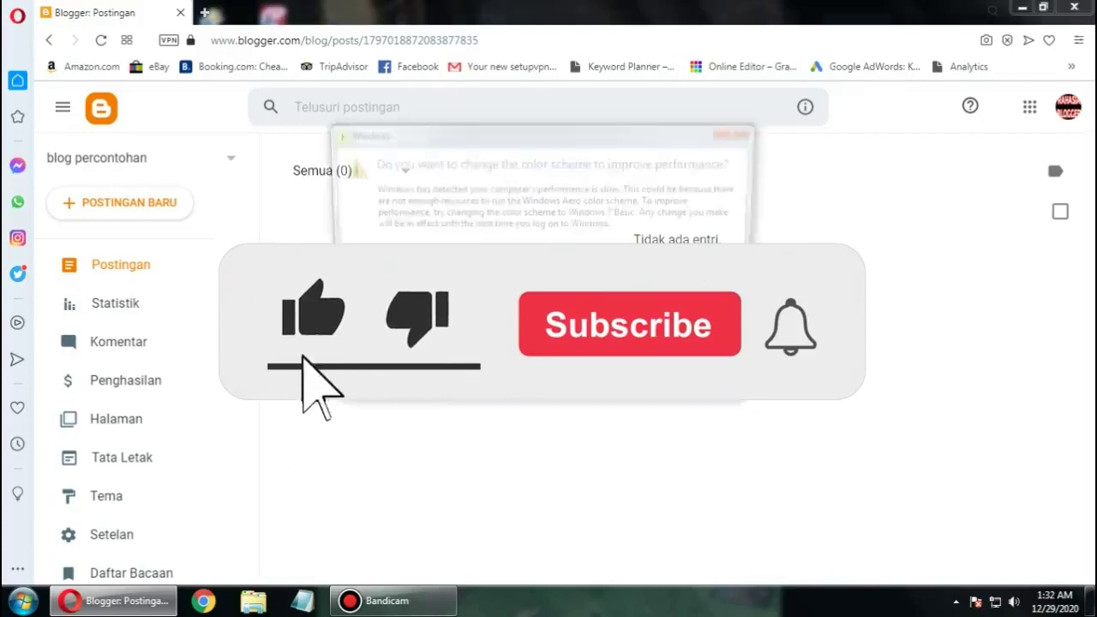
Step: Close the Windows color scheme performance prompt without choosing an option
left_click(742, 130)
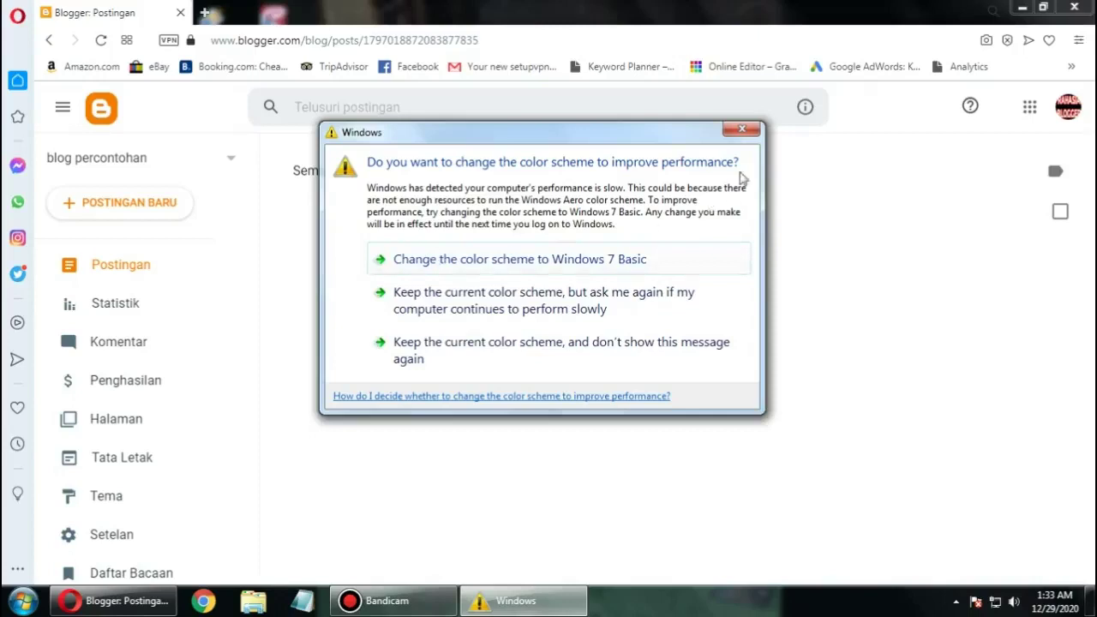
left_click(741, 131)
left_click(748, 131)
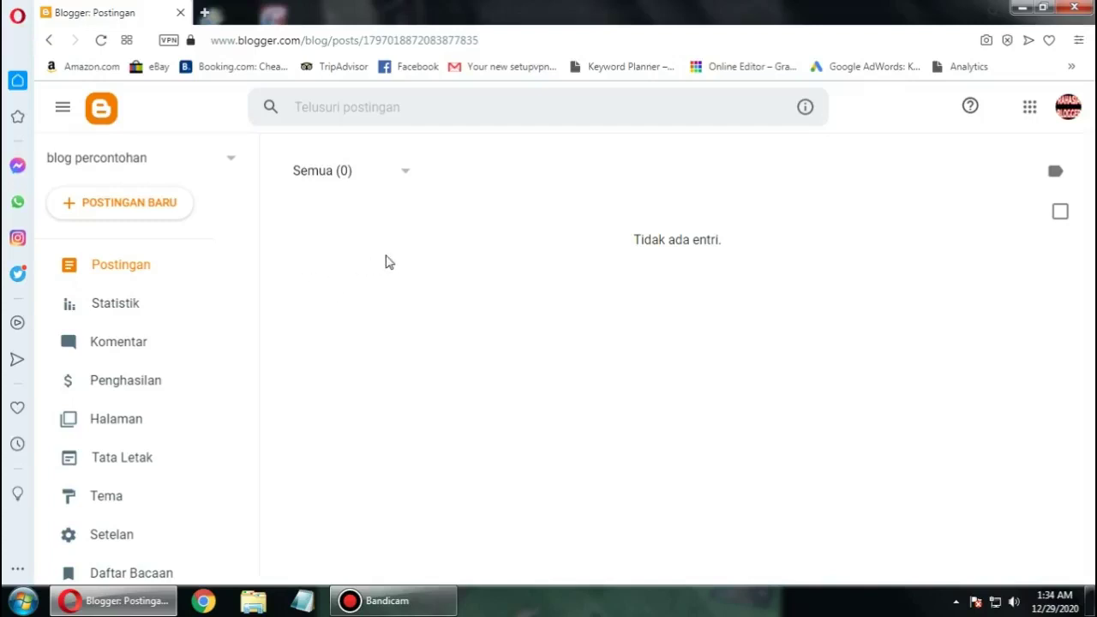
Step: Open the settings page (Setelan) of the blog percontohan blog
left_click_drag(248, 292, 251, 222)
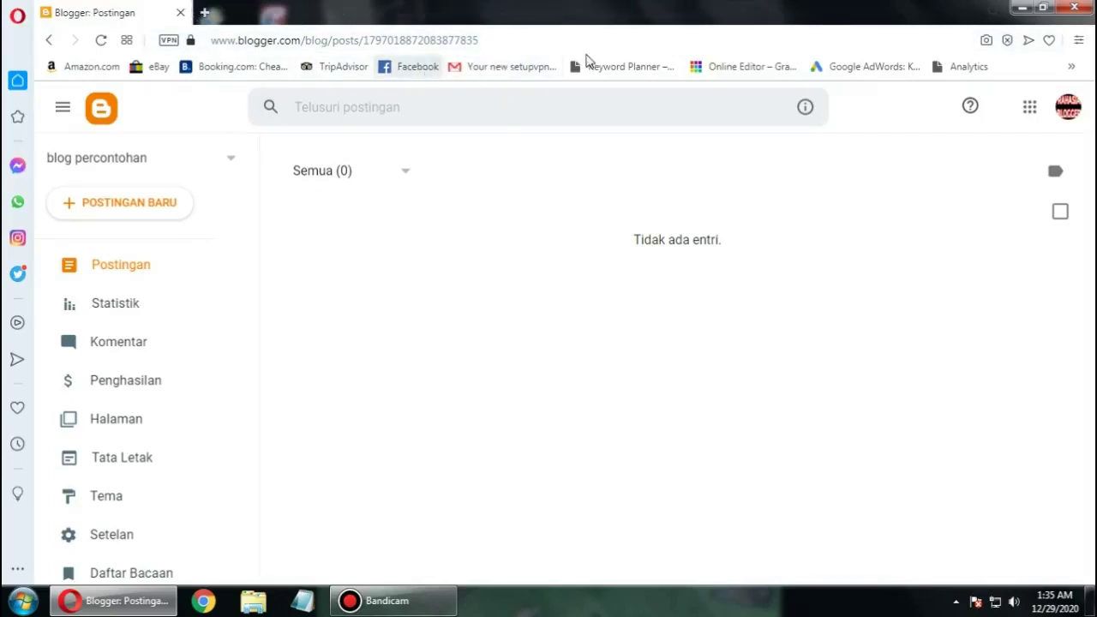
scroll(159, 251, "down", 1)
scroll(159, 251, "down", 2)
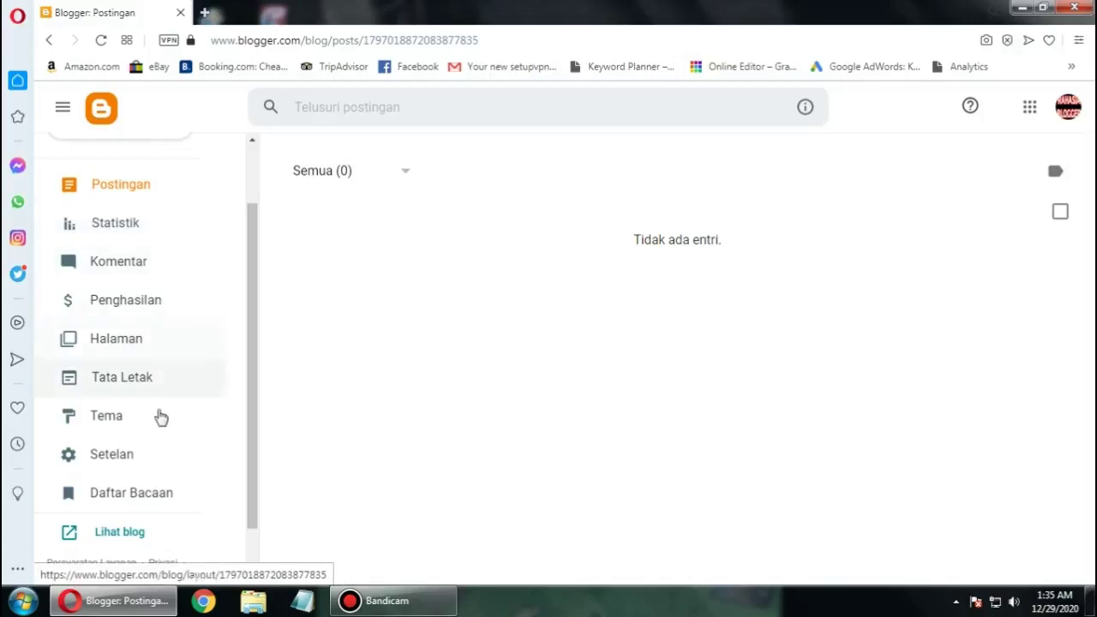
left_click(147, 455)
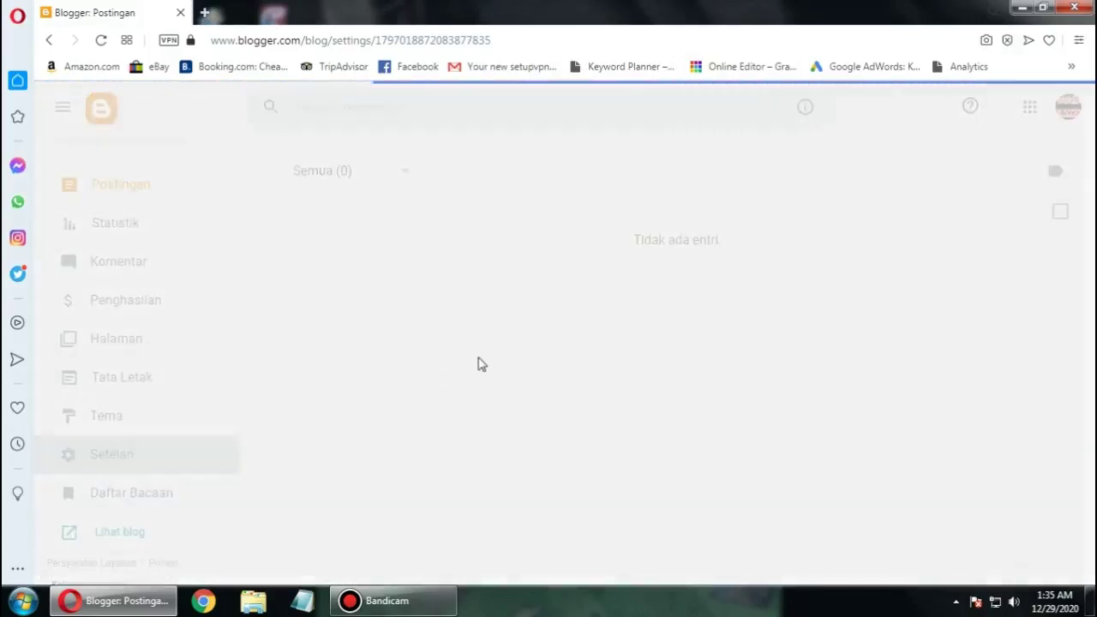
Step: Find the Google Search Console link in the blog settings, just above the Monetisasi section, and open it
scroll(380, 247, "down", 5)
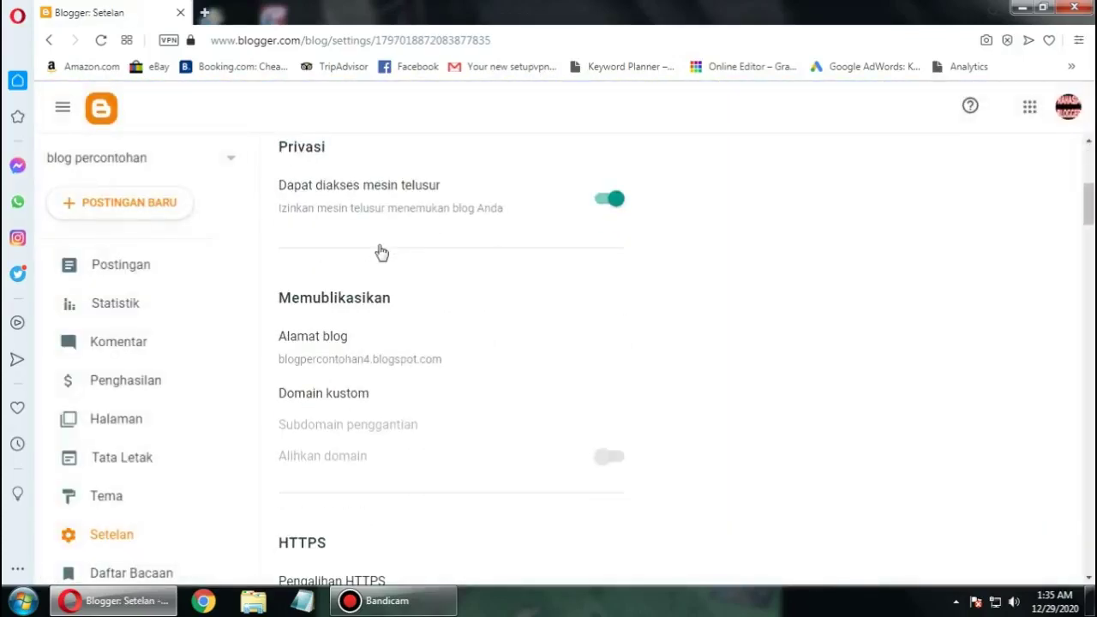
scroll(379, 247, "down", 5)
scroll(380, 247, "down", 14)
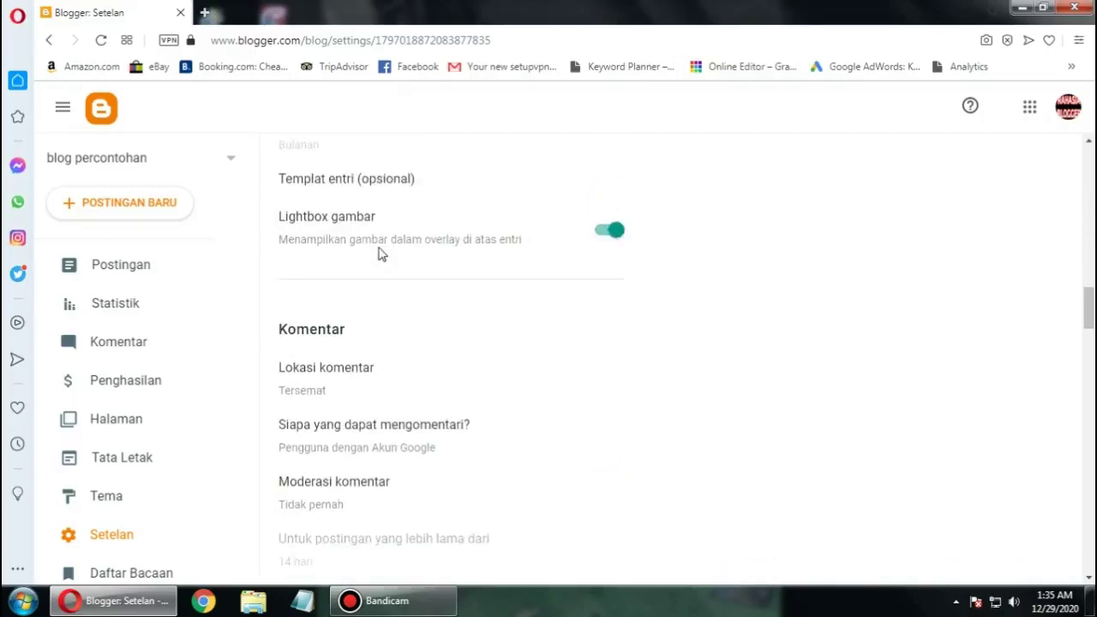
scroll(379, 251, "down", 13)
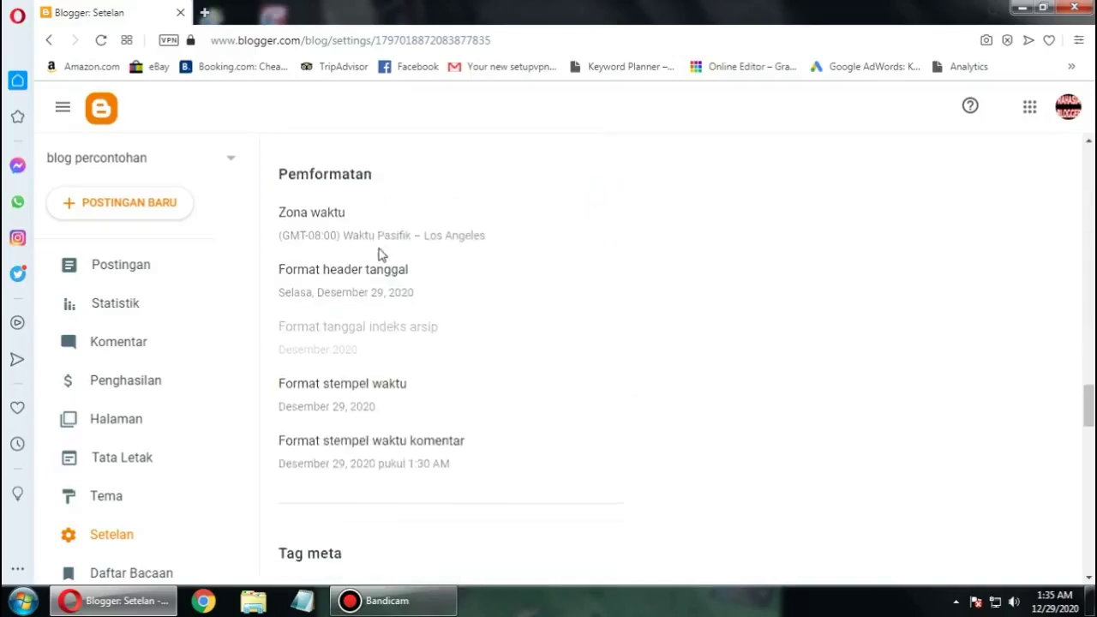
scroll(379, 249, "down", 3)
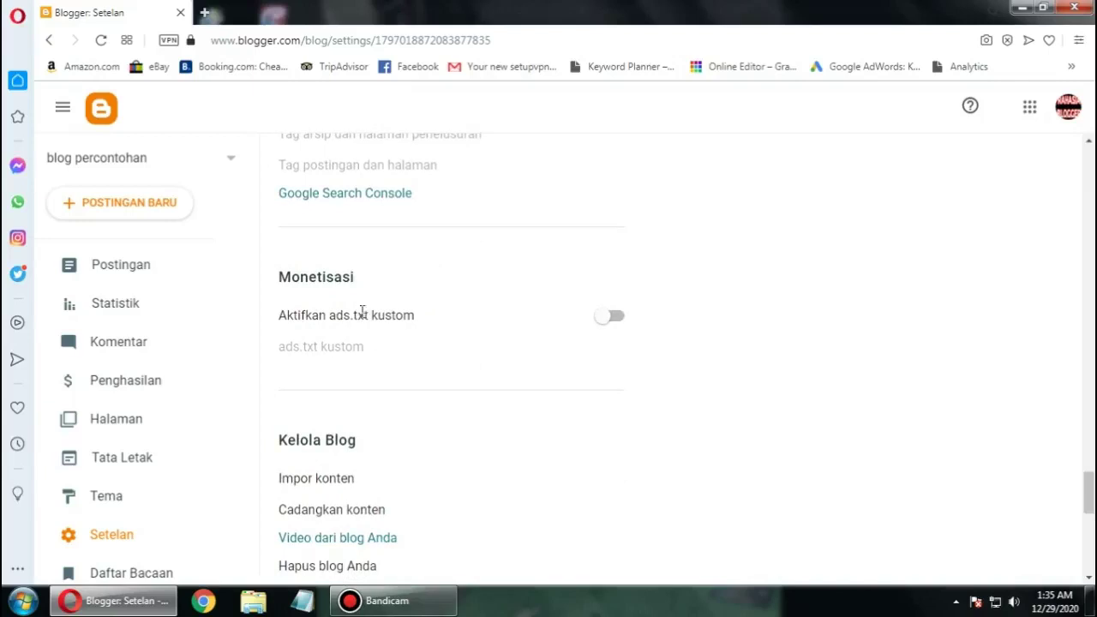
left_click(359, 196)
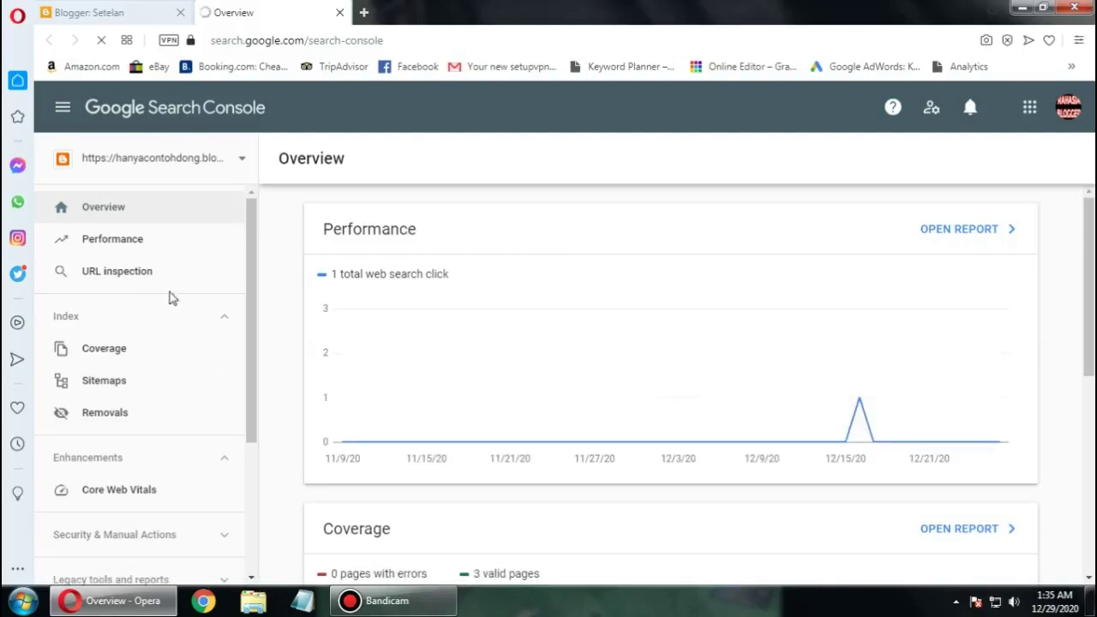
Step: Open the Country settings of the legacy International Targeting report and dismiss the Windows color scheme prompt
scroll(244, 351, "down", 2)
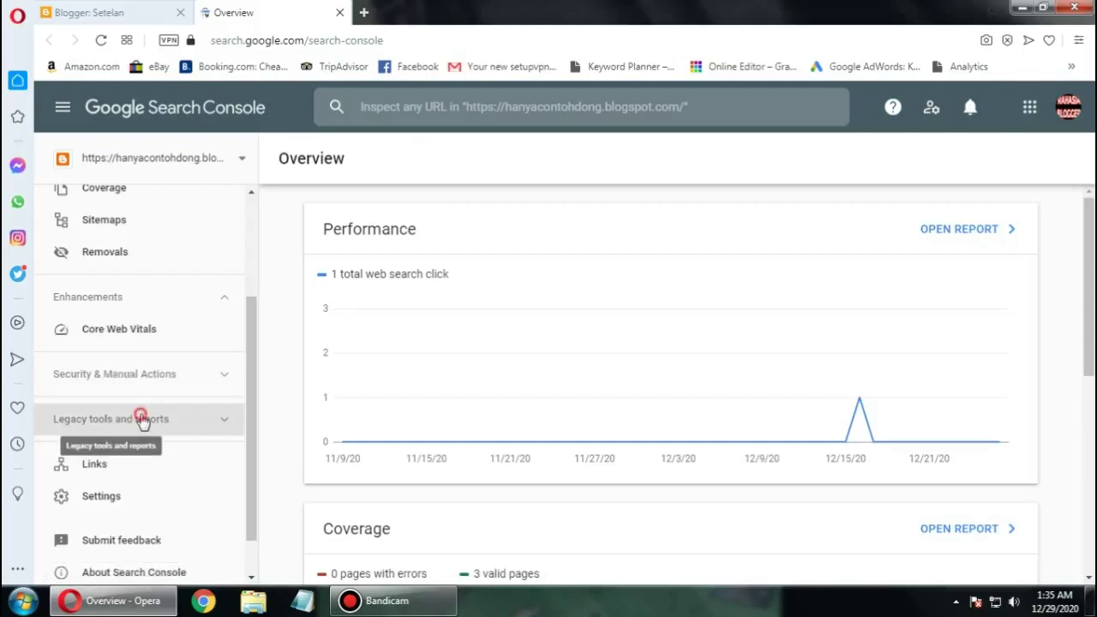
left_click(142, 419)
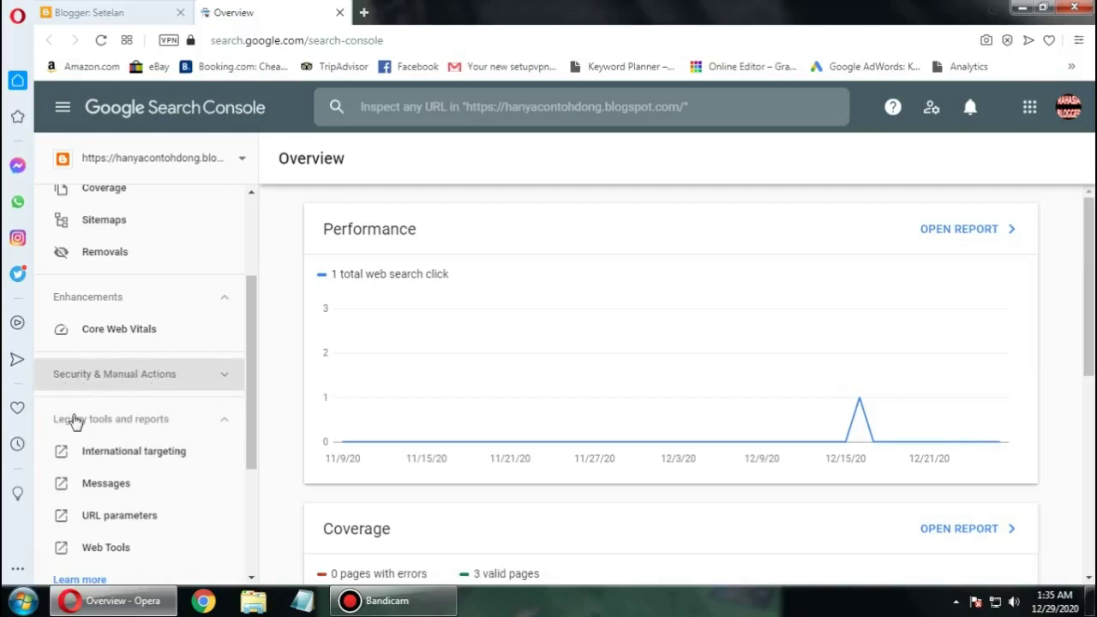
left_click(136, 450)
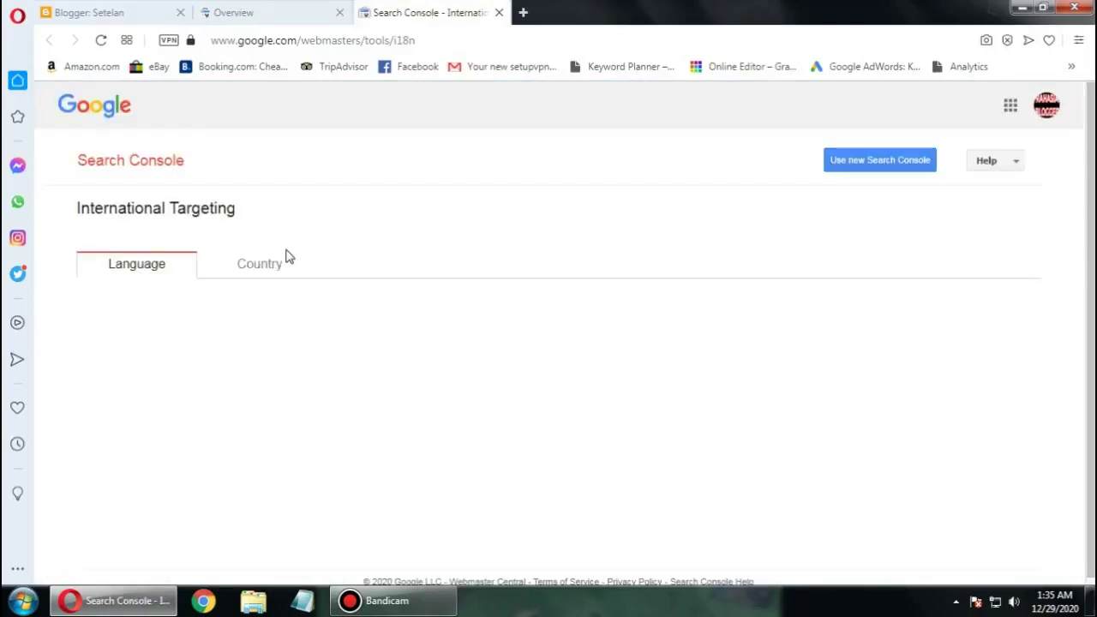
left_click(248, 275)
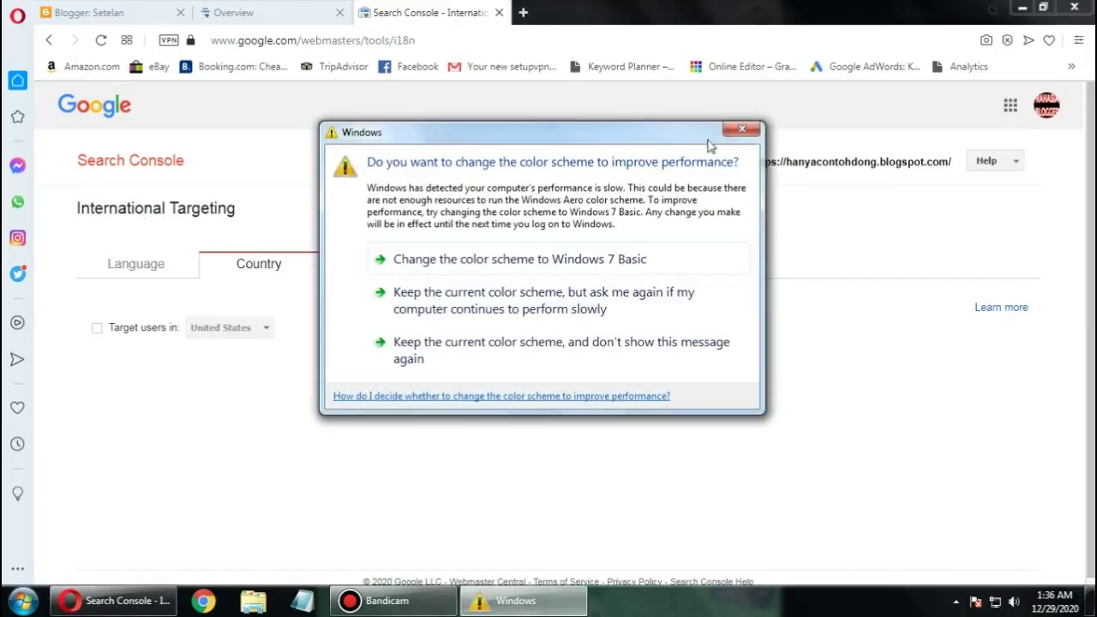
left_click(740, 131)
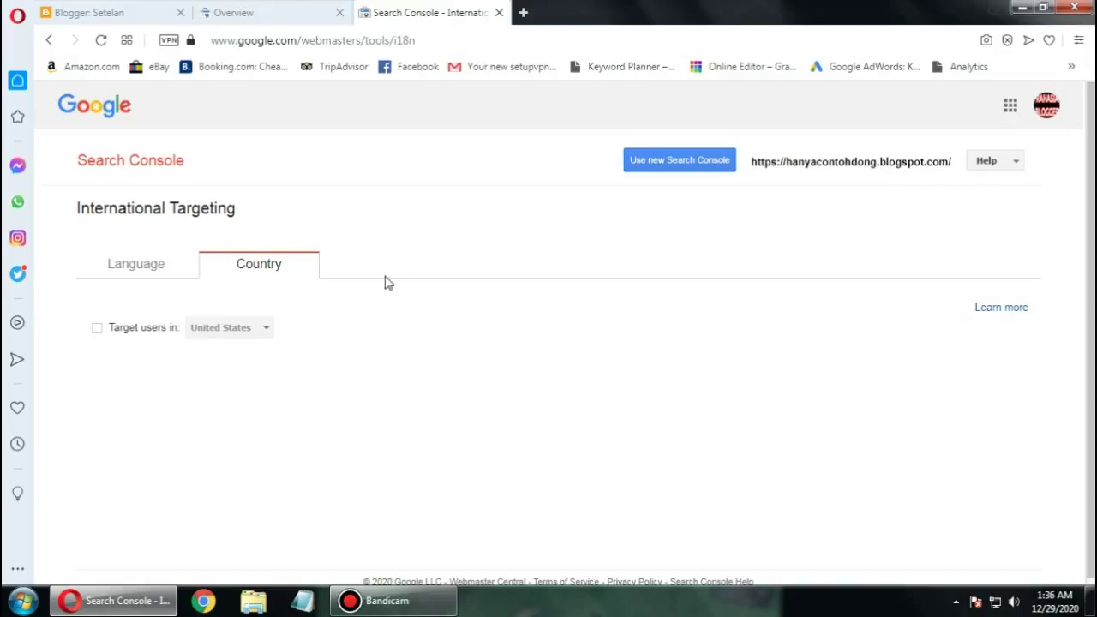
Step: Enable country targeting for the site, set the target country to Indonesia and save the change
left_click(98, 329)
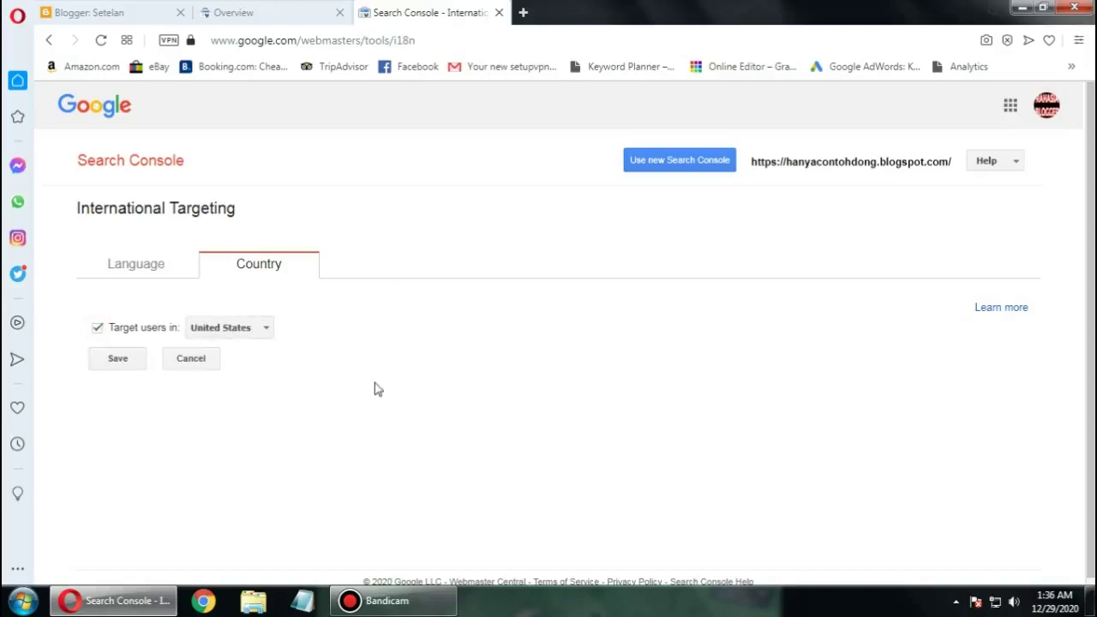
left_click(261, 327)
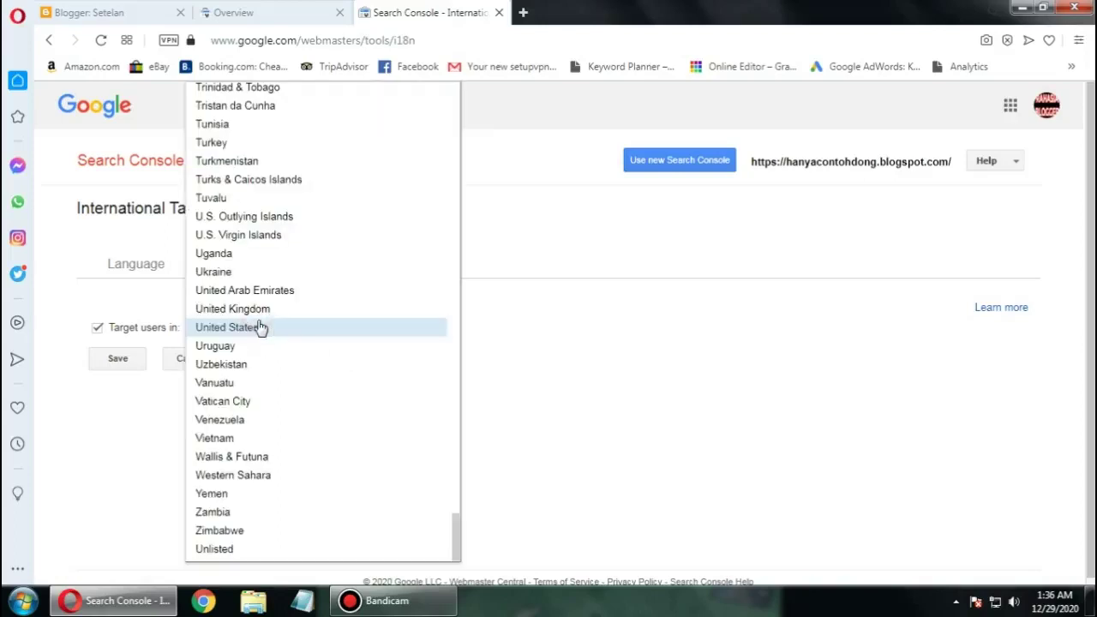
scroll(277, 299, "up", 5)
scroll(276, 297, "up", 15)
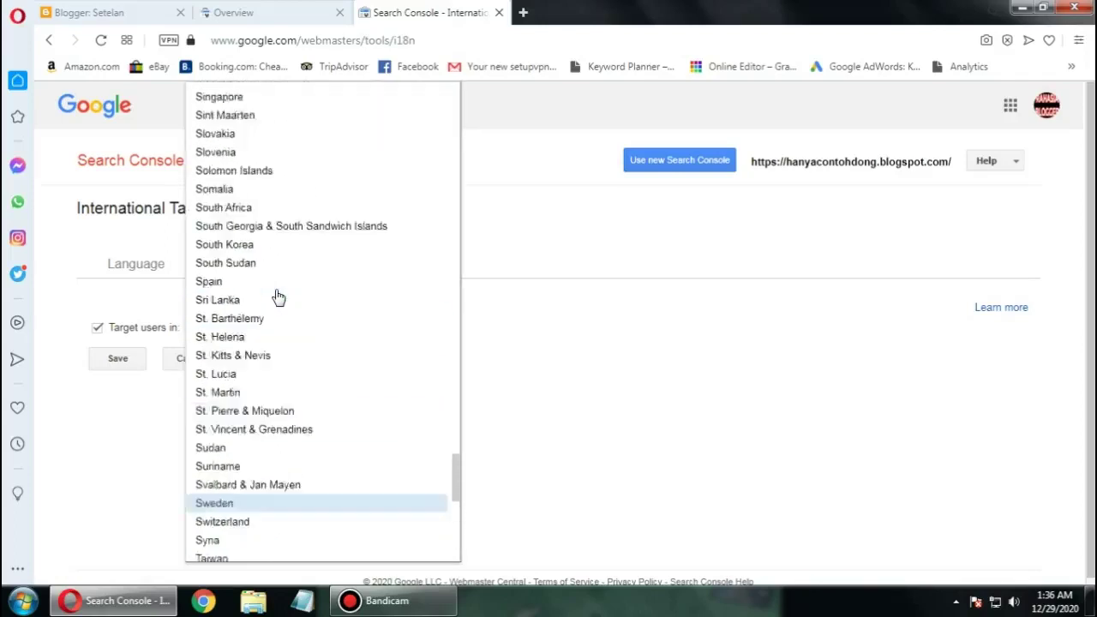
scroll(276, 297, "up", 10)
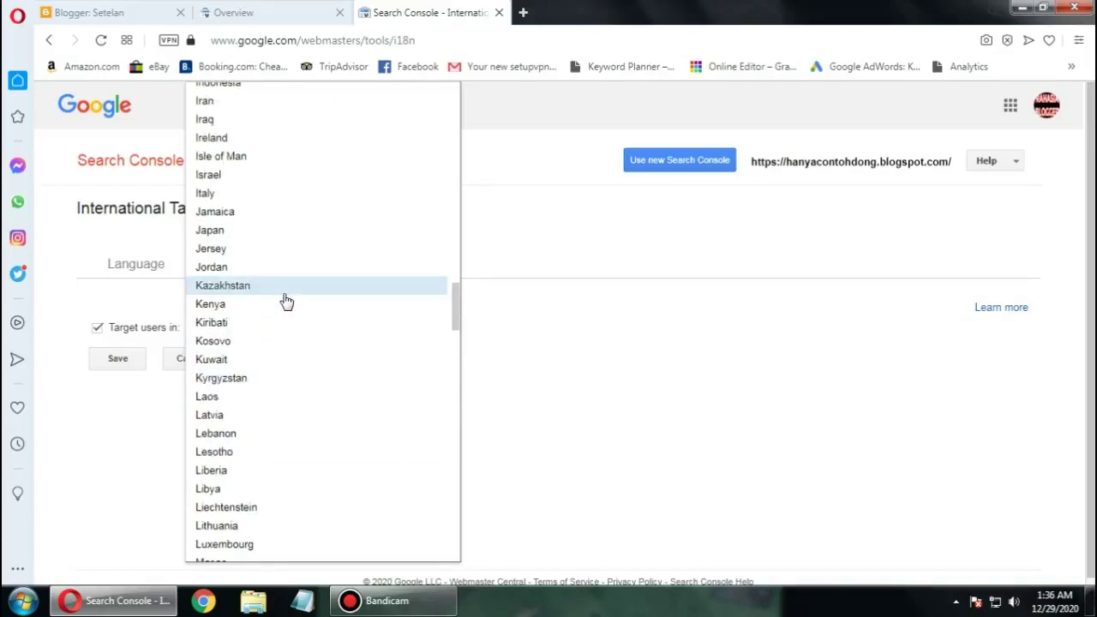
scroll(285, 301, "up", 3)
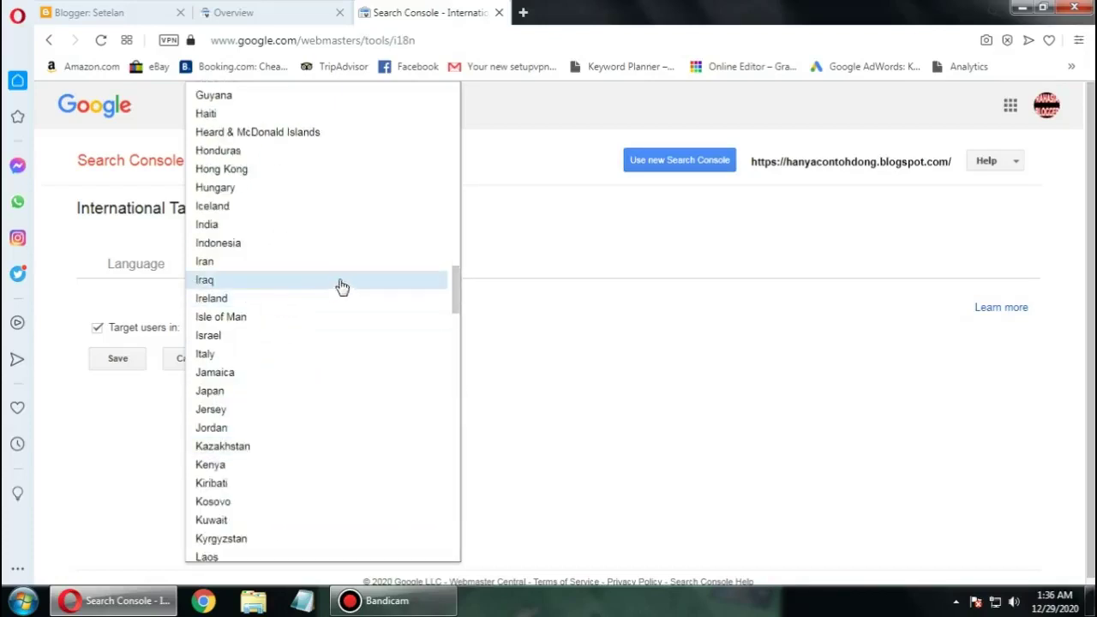
left_click(282, 245)
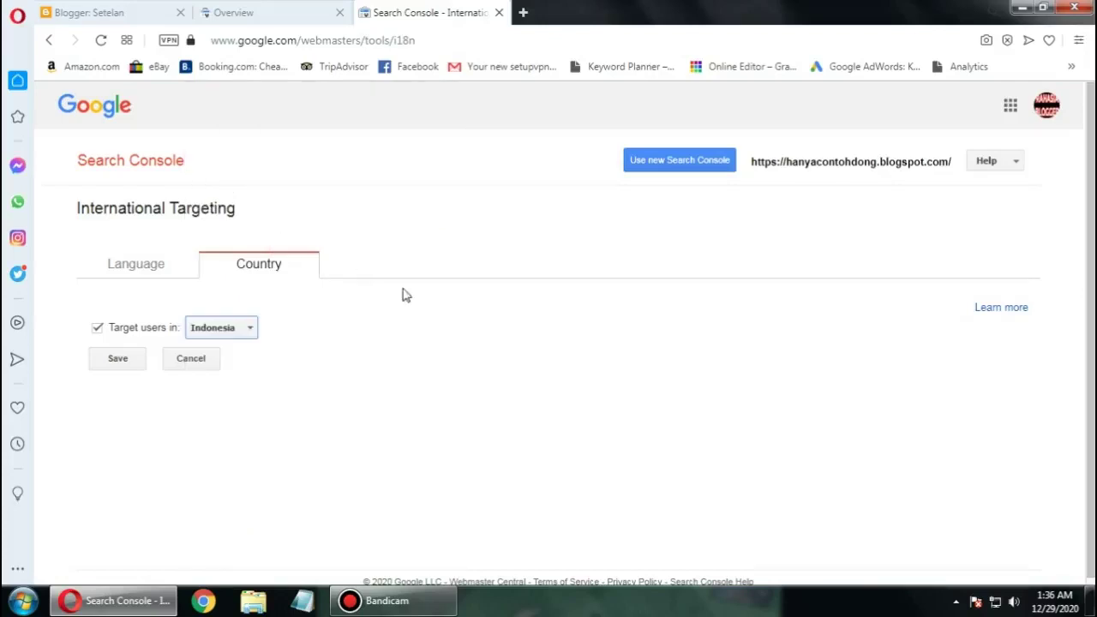
left_click(117, 360)
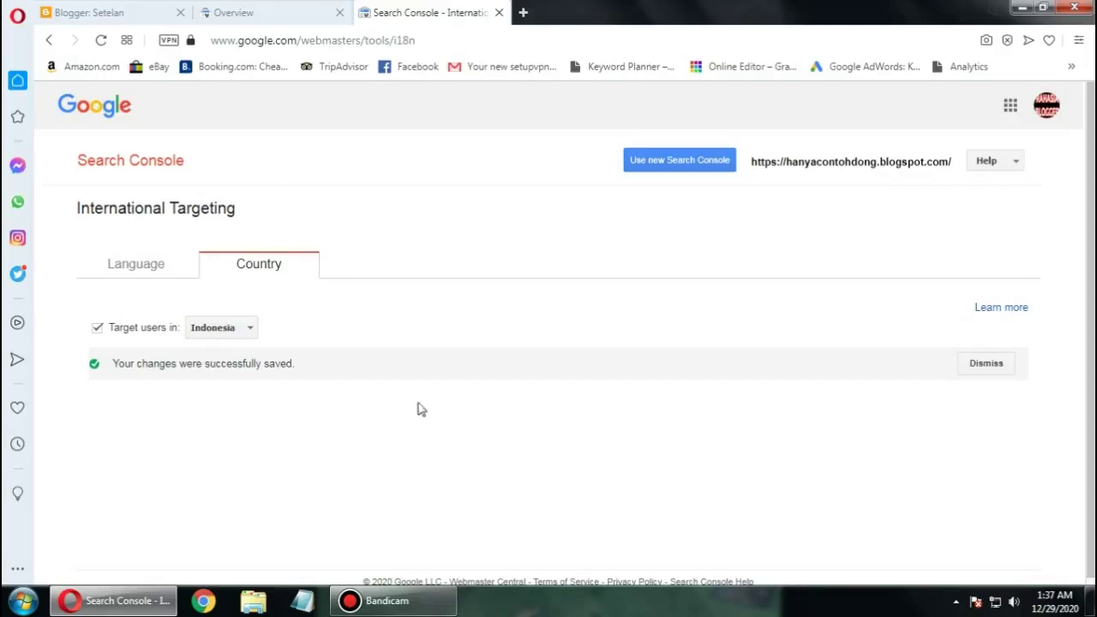
Step: Reload the Search Console overview and read the new message about the site's changed target country
left_click(276, 8)
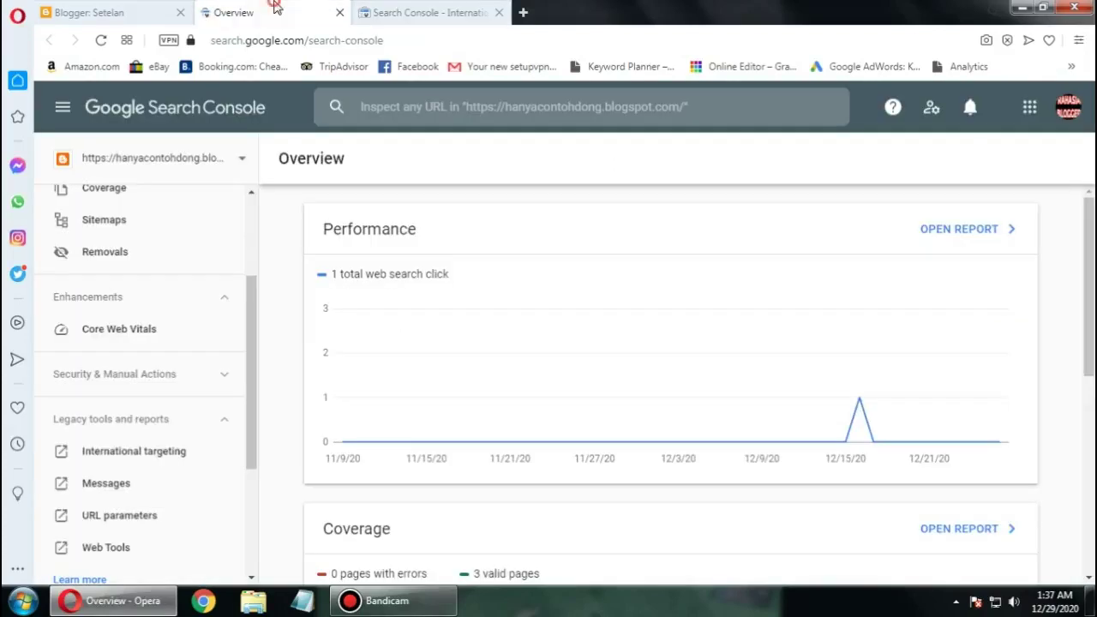
left_click(401, 9)
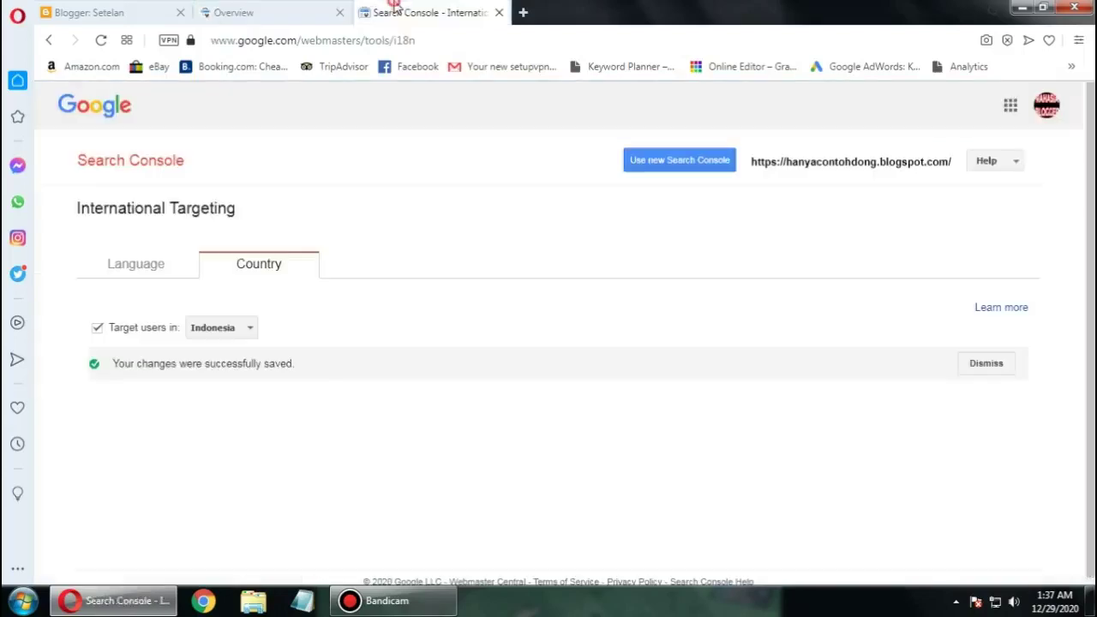
left_click(281, 9)
left_click(101, 40)
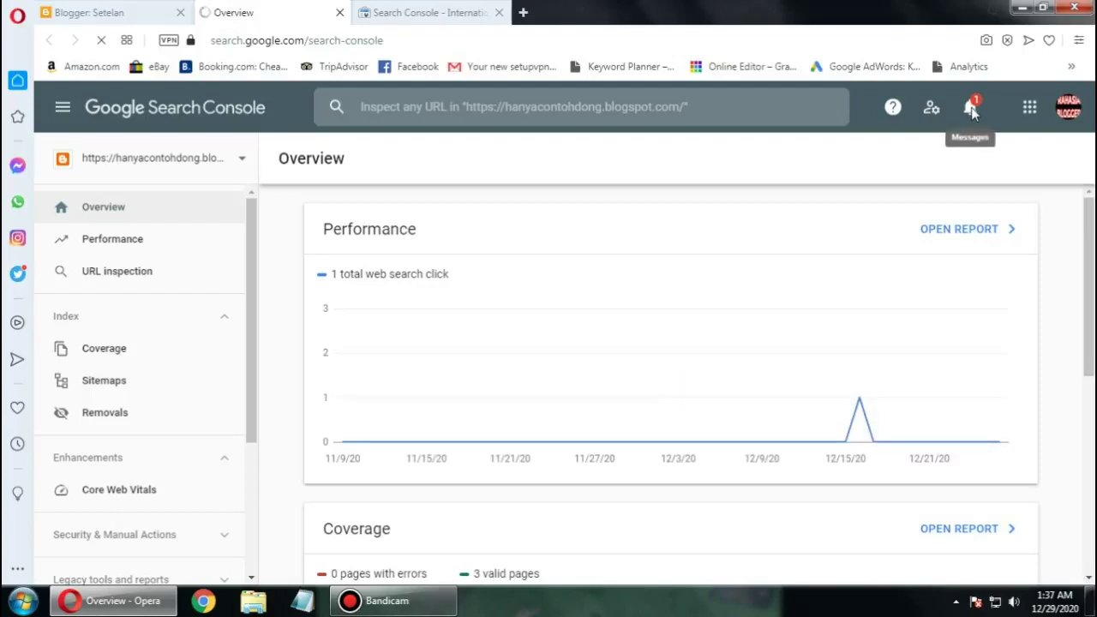
left_click(971, 109)
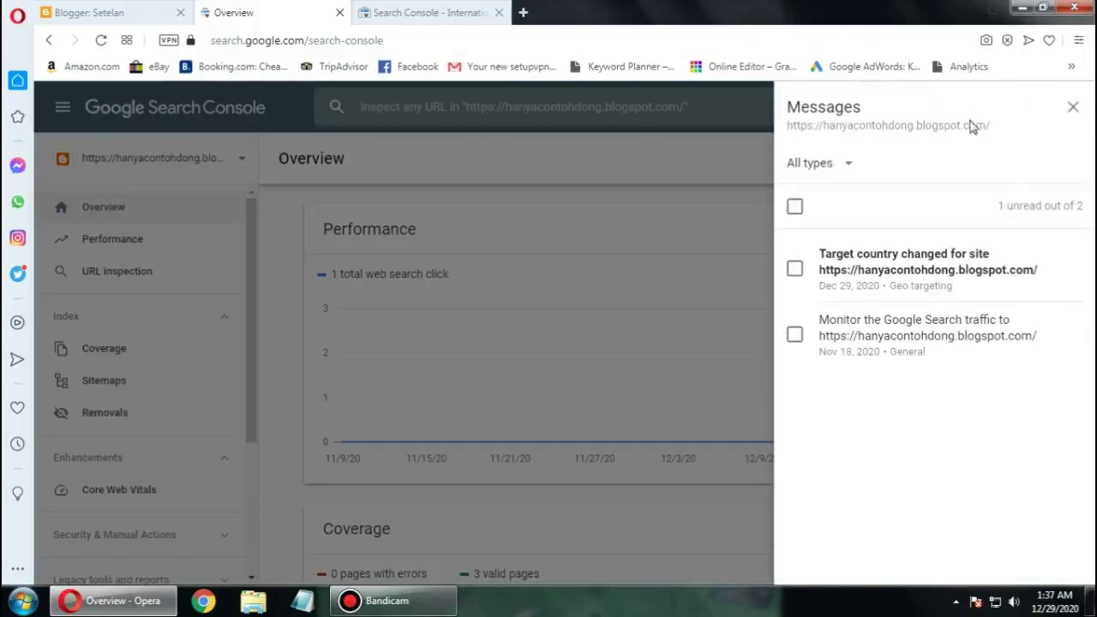
left_click(921, 283)
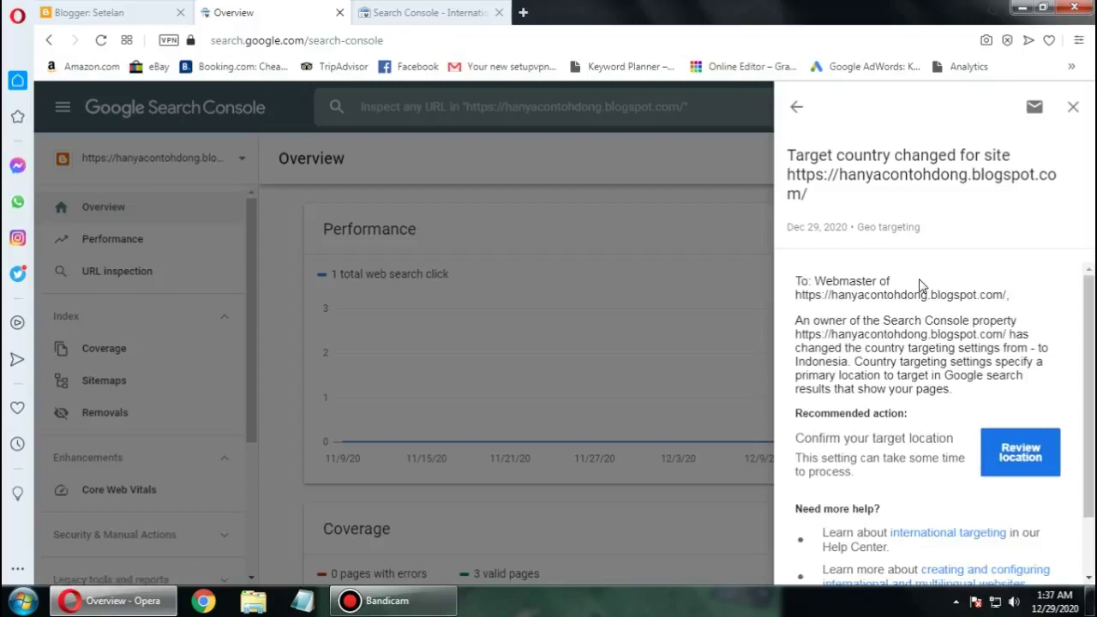
scroll(918, 277, "down", 2)
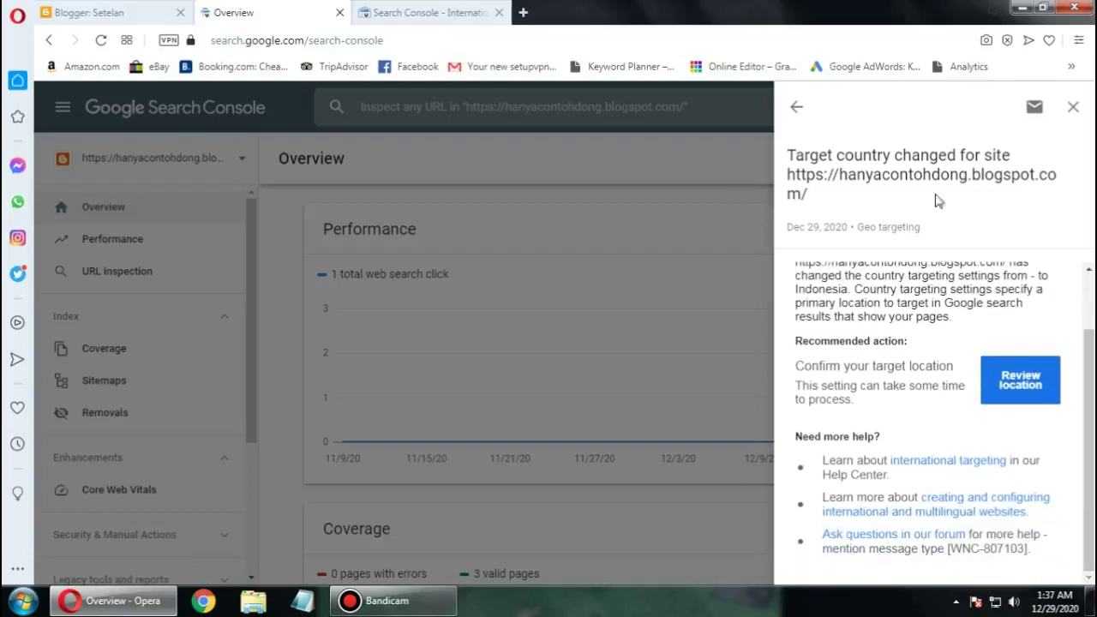
scroll(889, 447, "up", 2)
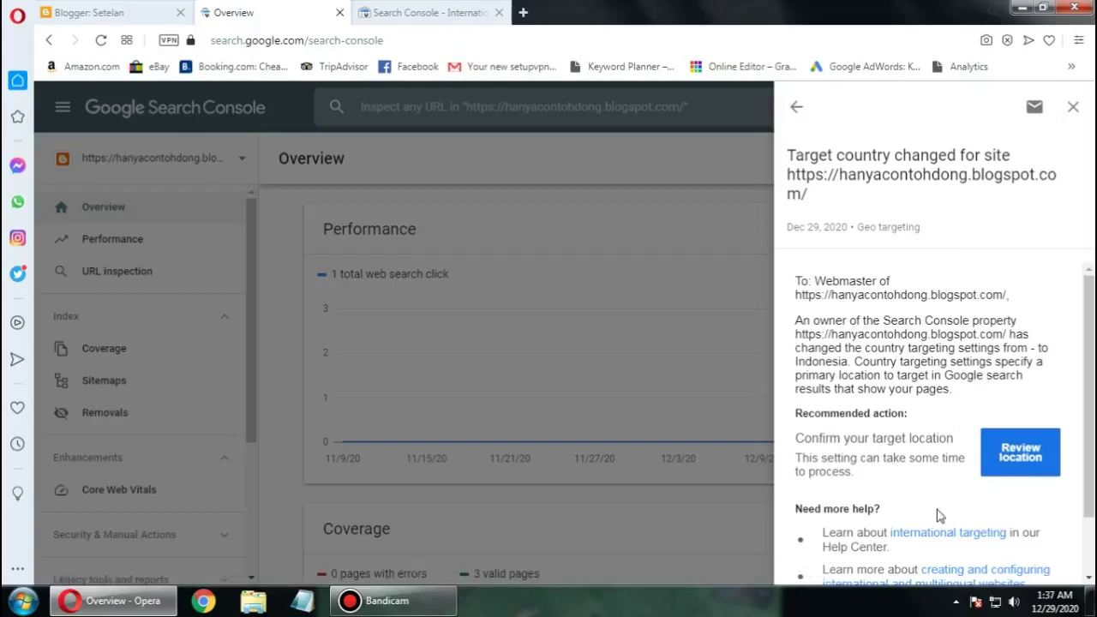
Step: Open the target location review from the message, then close both International Targeting pages and the message
left_click(989, 451)
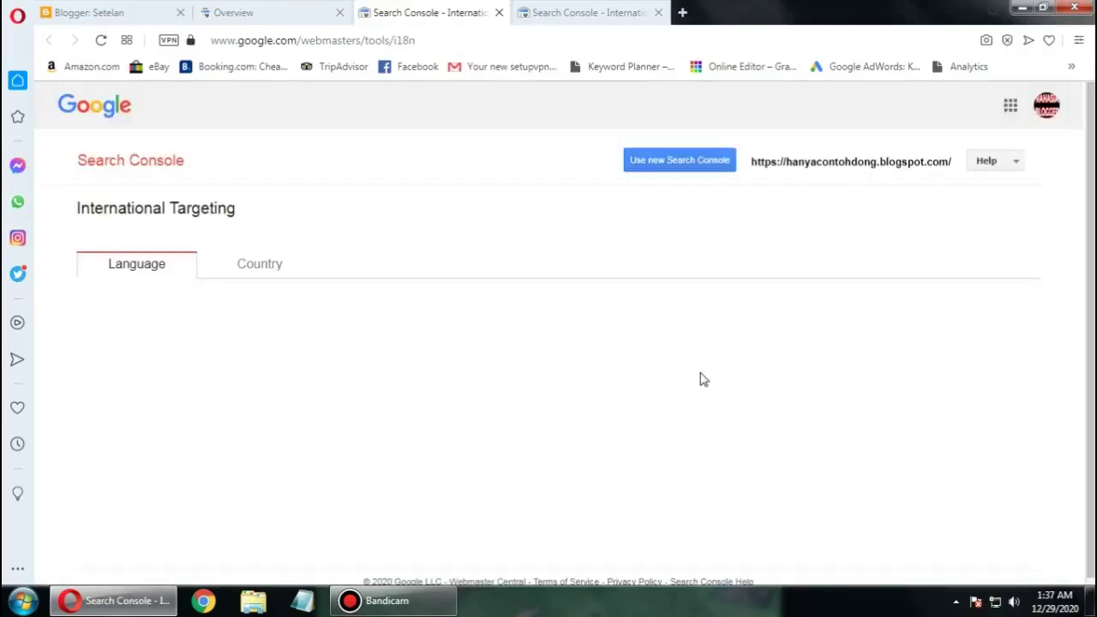
left_click(499, 12)
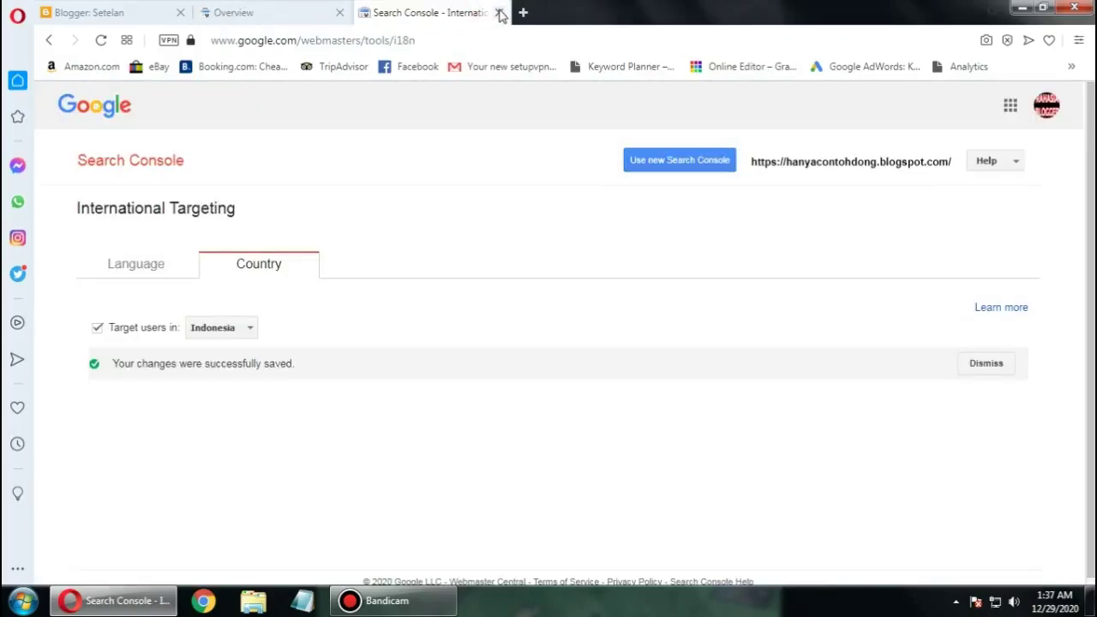
left_click(498, 13)
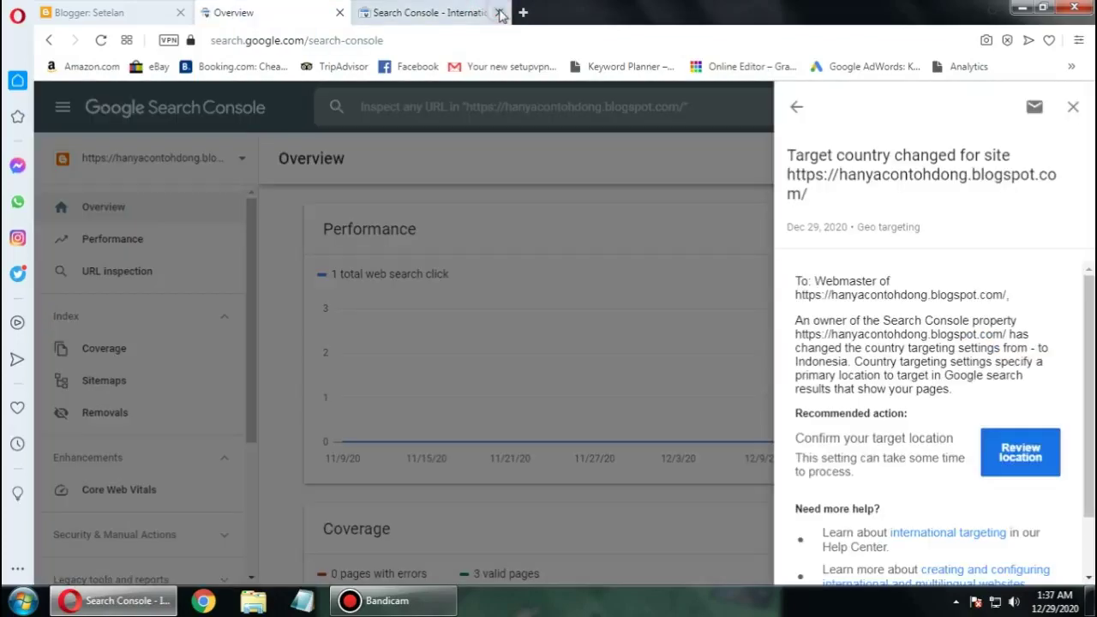
left_click(1071, 108)
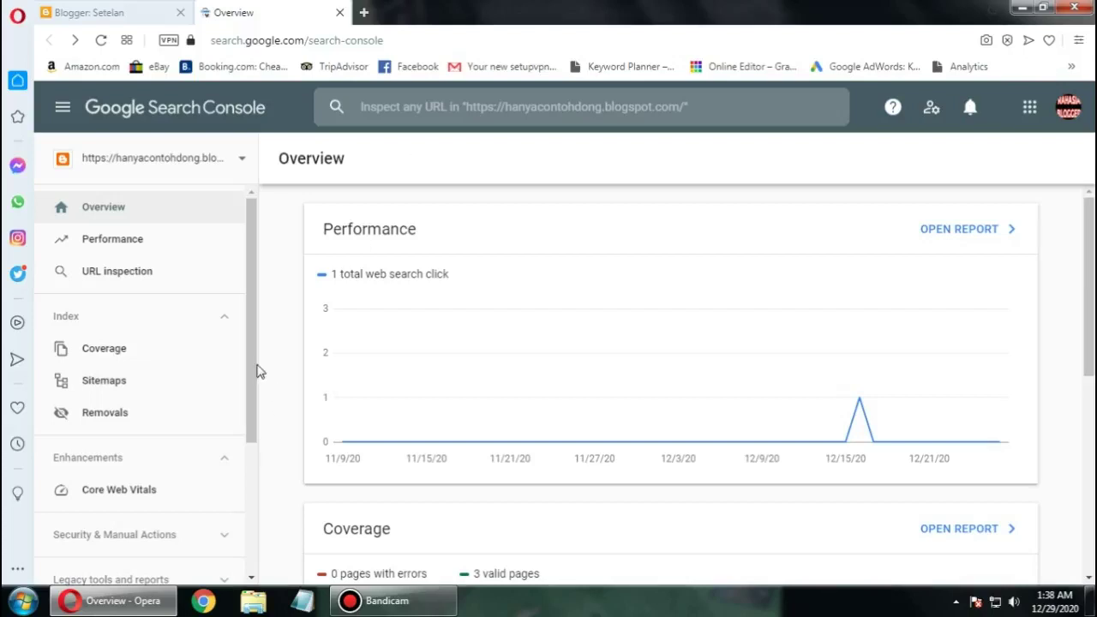
Step: Reopen the legacy International Targeting report and go to its Country settings
left_click_drag(253, 368, 246, 284)
left_click_drag(252, 323, 236, 431)
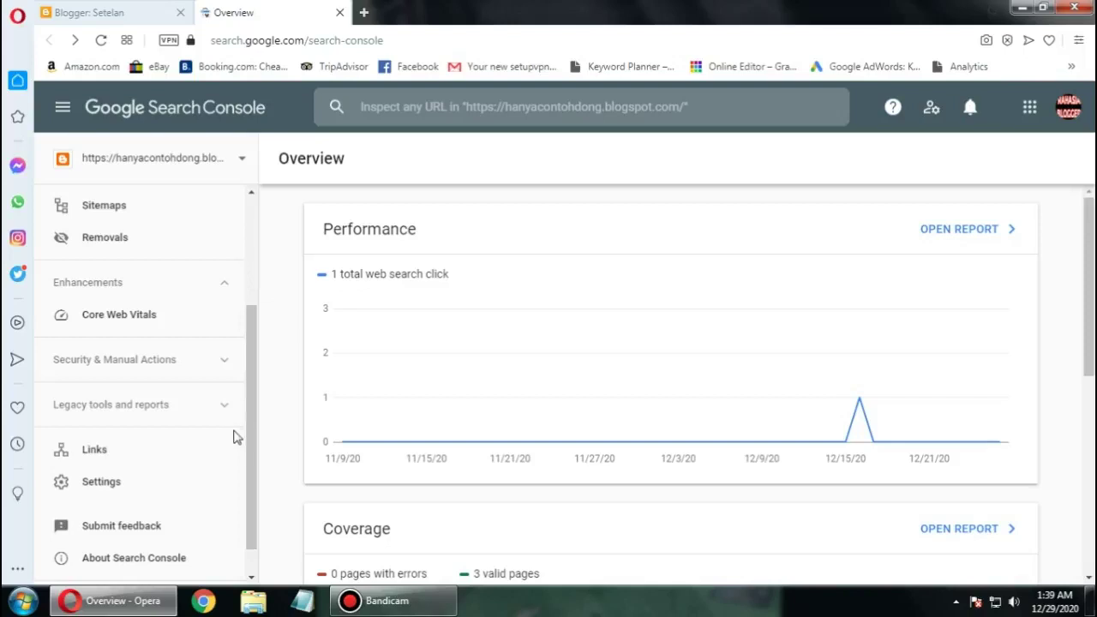
left_click(172, 405)
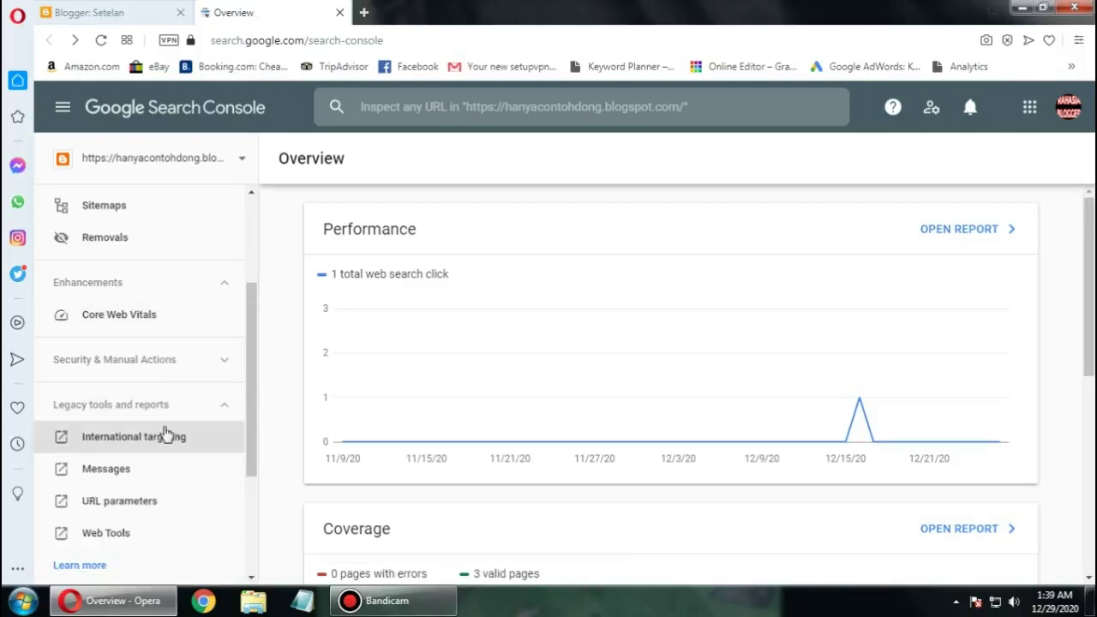
left_click(166, 438)
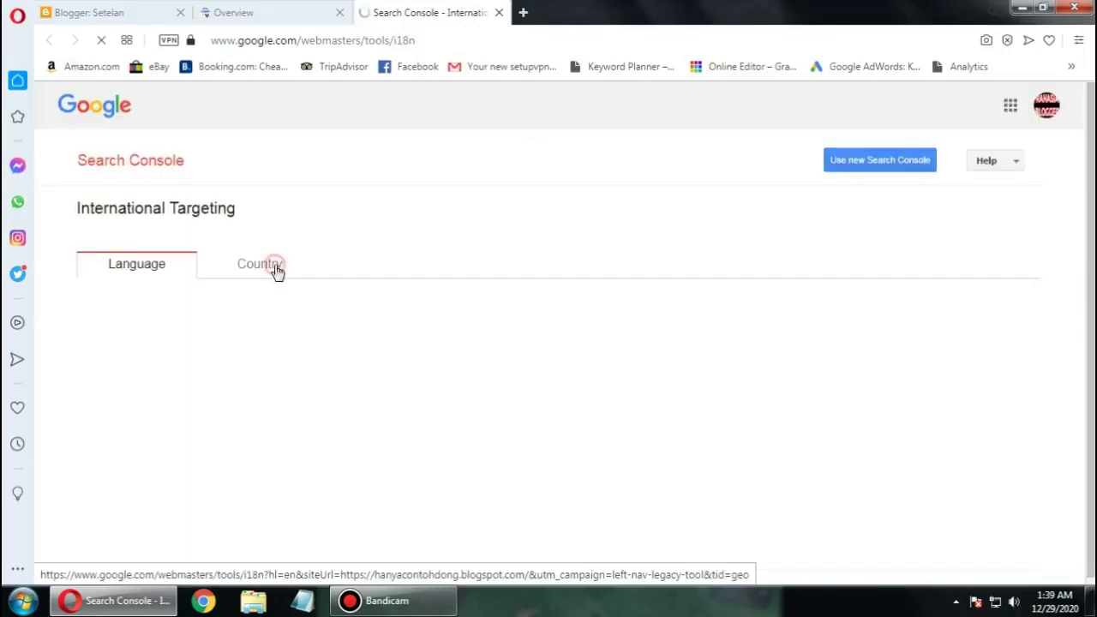
left_click(277, 269)
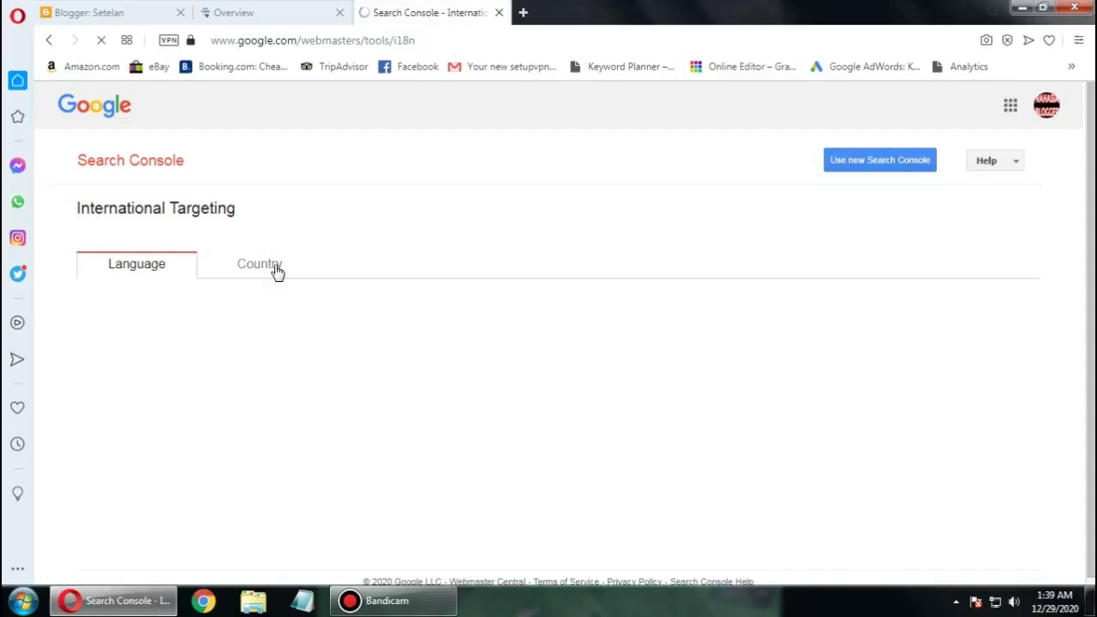